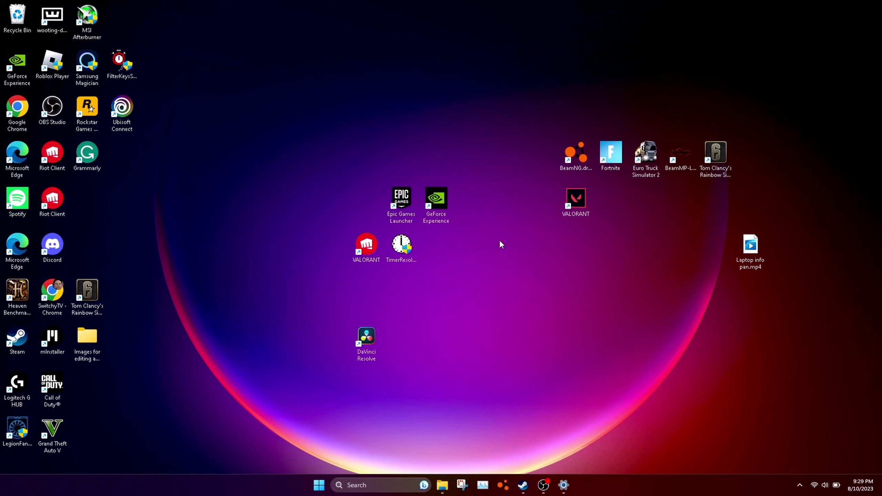
- Launch the NVIDIA Control Panel from the desktop's right-click menu, via Show more options
right_click(499, 240)
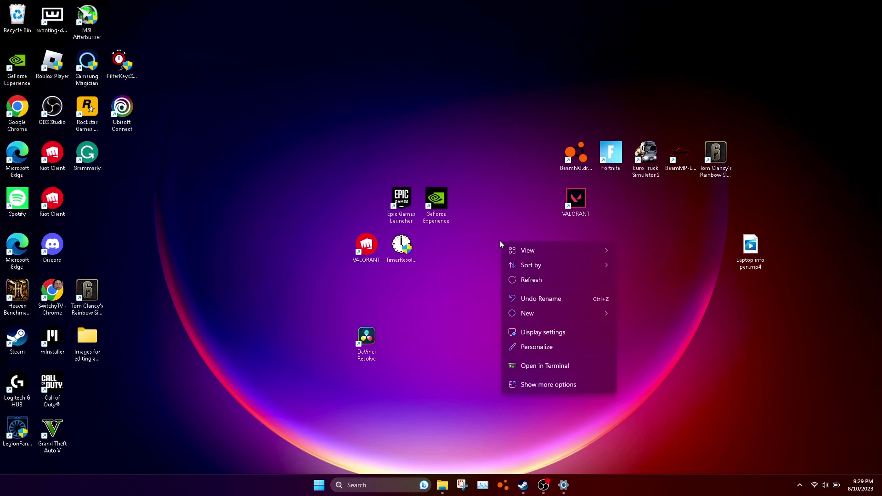
click(557, 384)
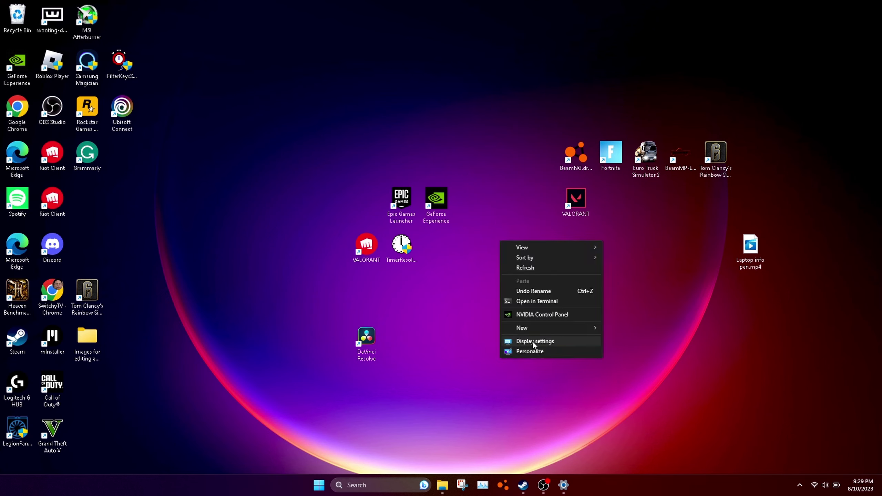
click(525, 315)
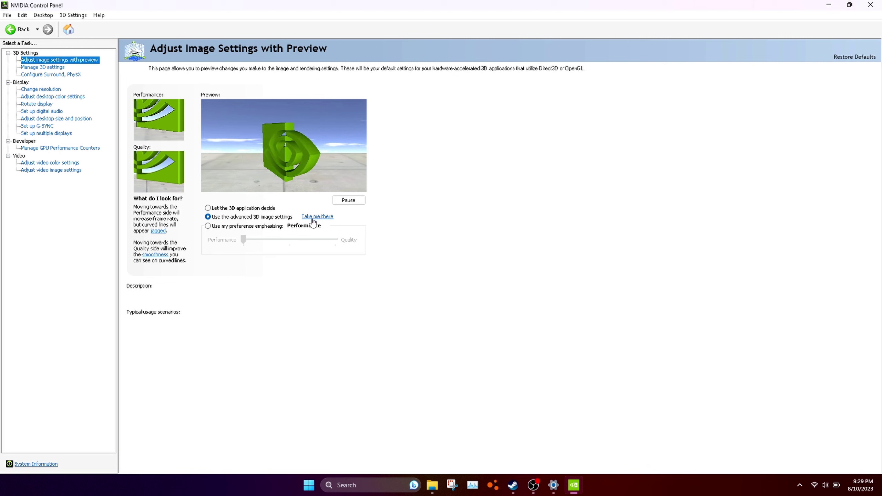
- Set image settings to 'Use my preference emphasizing' with the slider at Performance, and apply
click(207, 226)
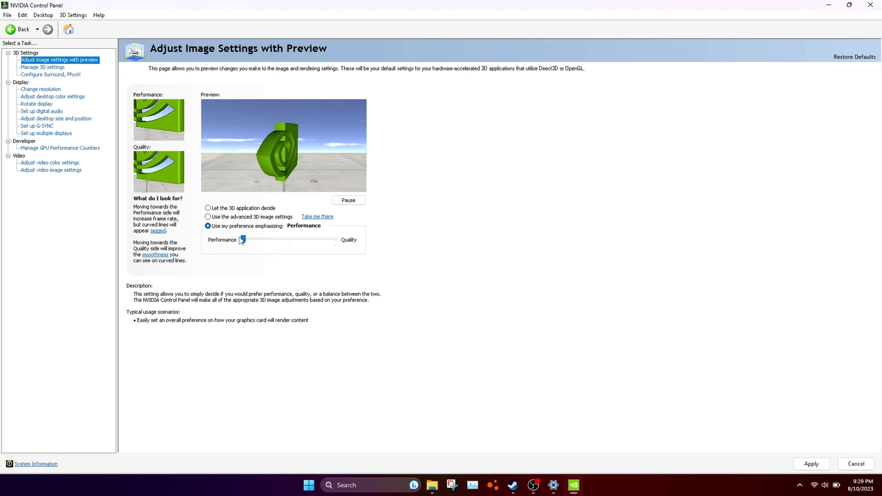
mouse_move(242, 241)
mouse_down()
mouse_move(350, 246)
mouse_move(244, 240)
mouse_up()
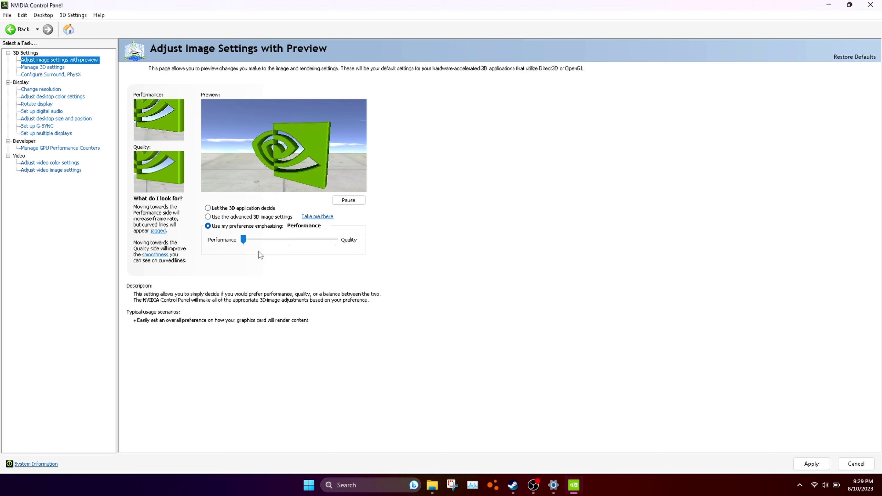
click(812, 461)
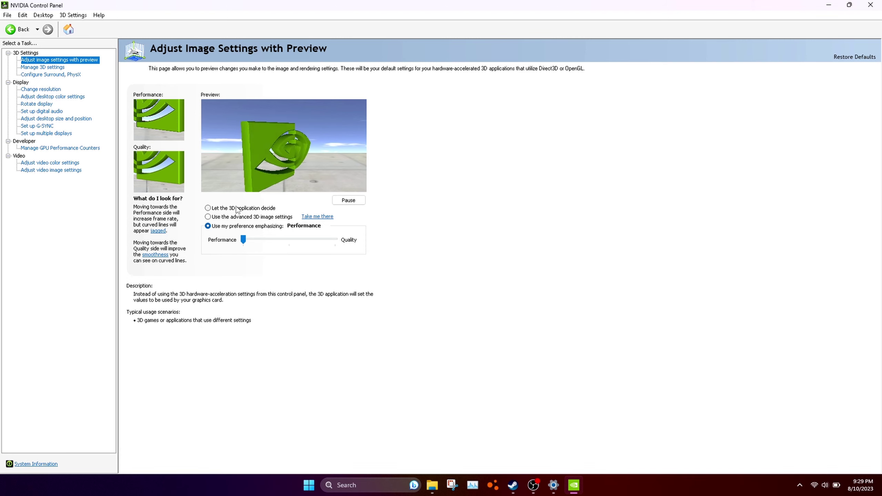
- Switch to advanced 3D image settings, review the Global Settings list, and apply the pending changes
click(229, 218)
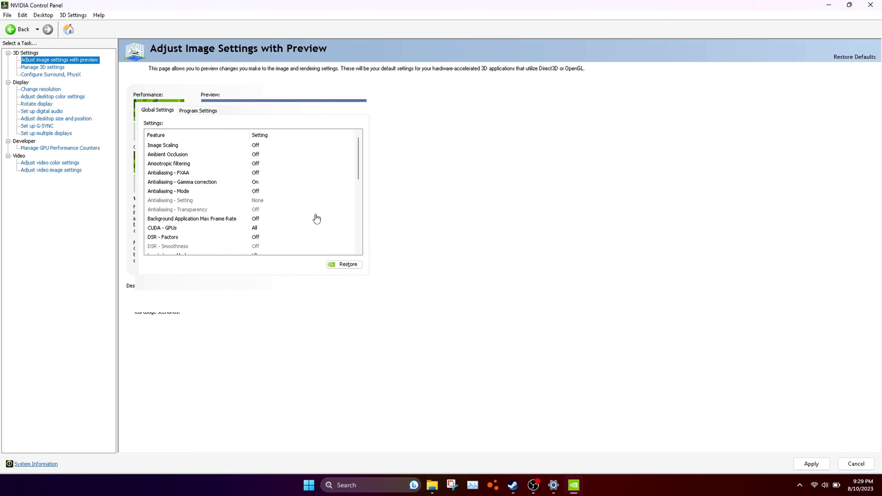
drag(358, 173, 361, 241)
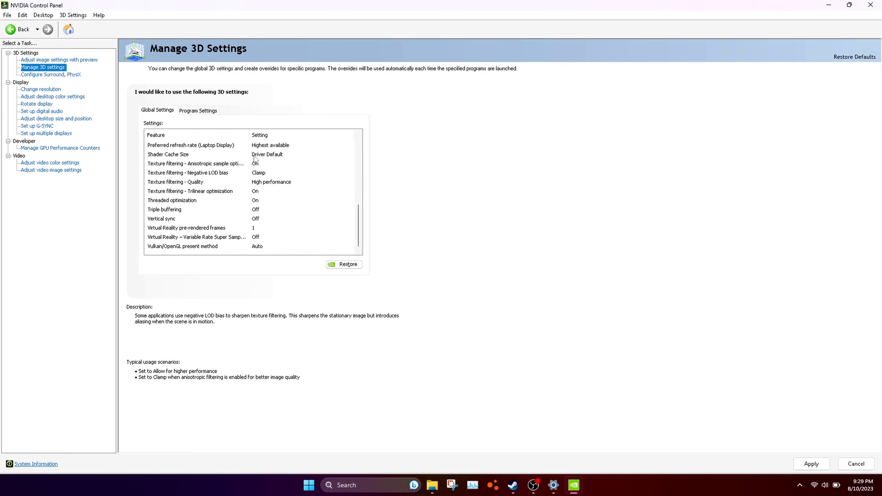
drag(359, 232, 369, 253)
click(63, 76)
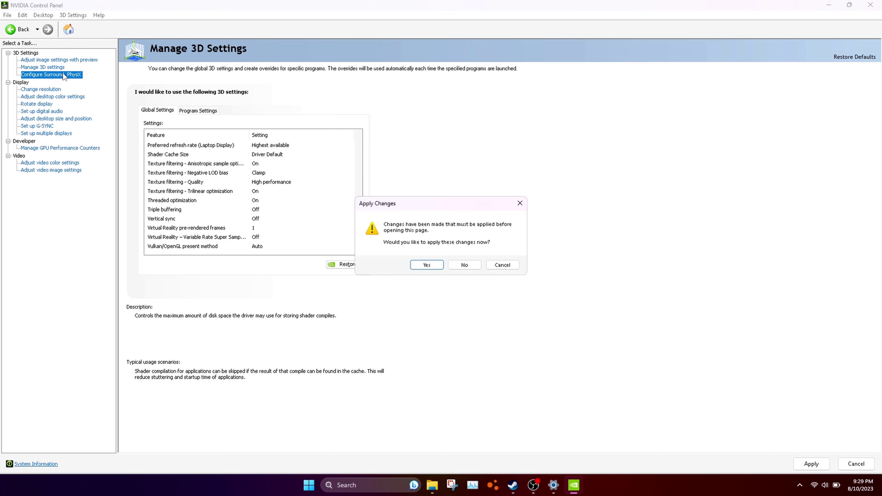
click(426, 265)
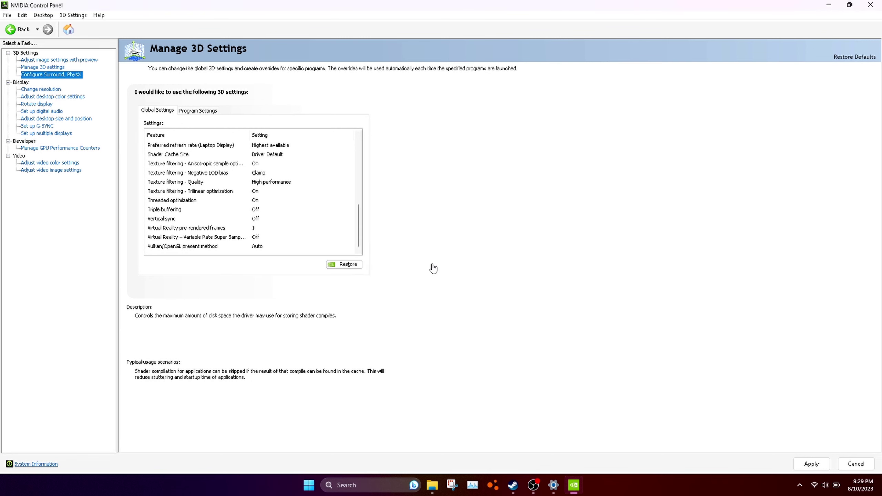
- On Change Resolution, keep Highest (32-bit) desktop colour depth and 10 bpc output colour depth
click(48, 90)
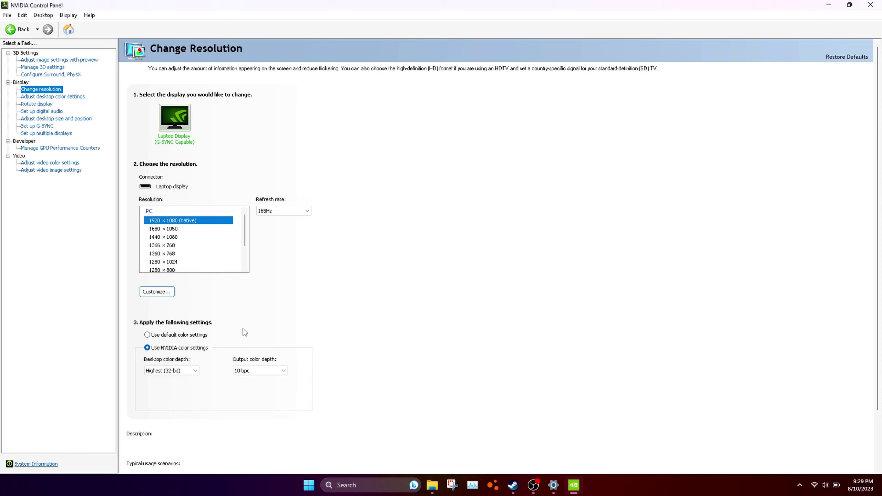
click(175, 374)
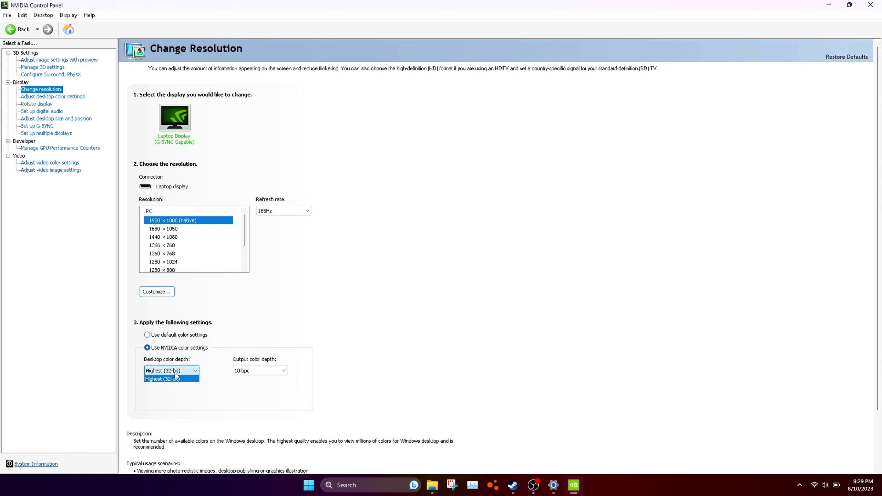
click(177, 378)
click(254, 374)
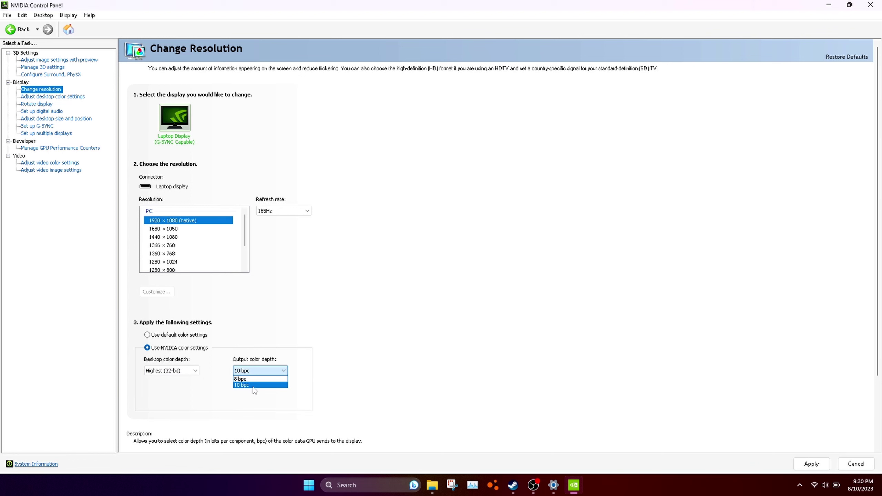
click(254, 386)
- Check digital vibrance and display rotation, then apply and keep the new desktop configuration
click(59, 96)
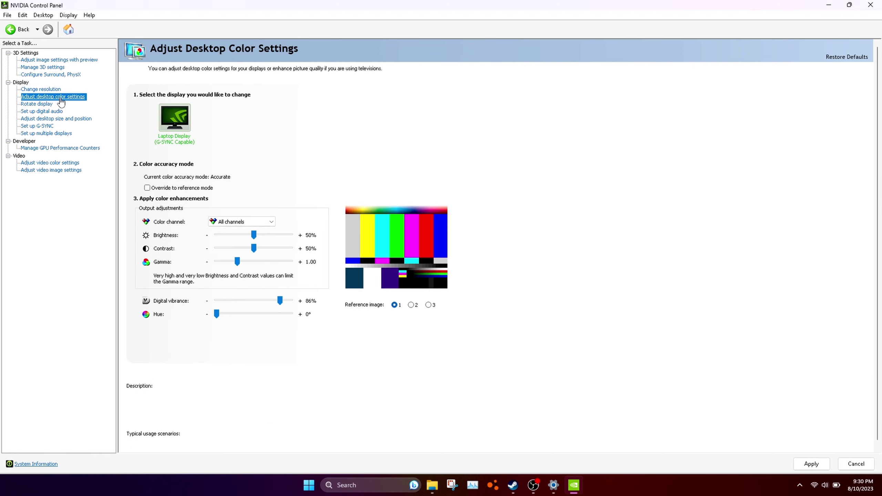
click(279, 303)
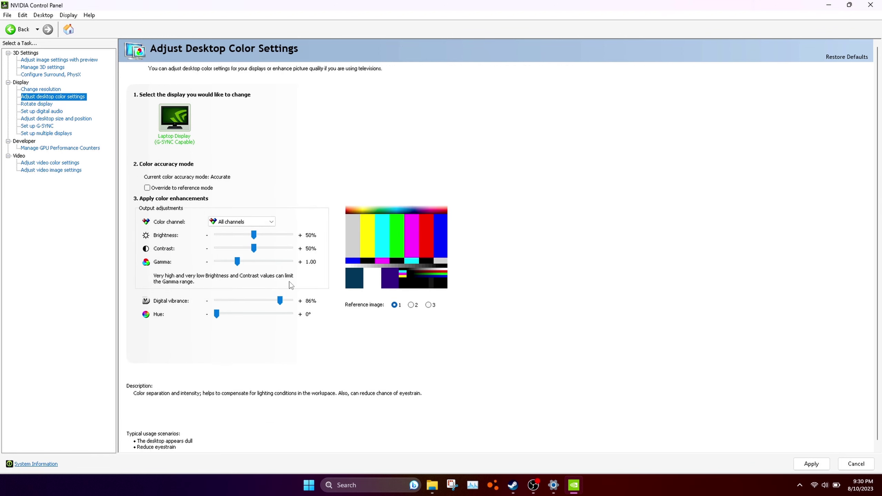
click(37, 104)
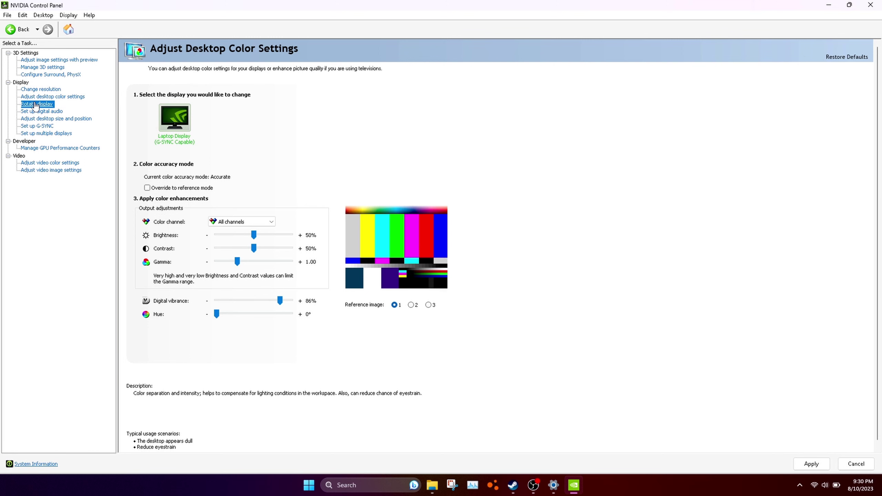
click(42, 112)
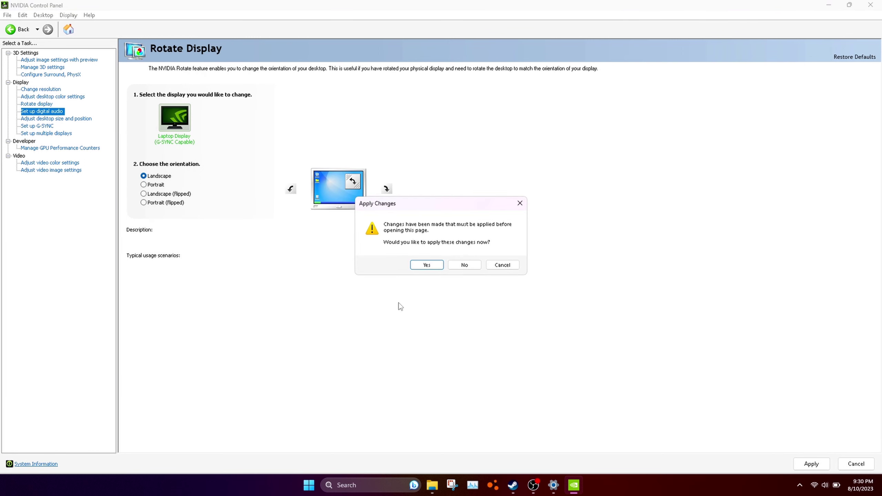
click(429, 265)
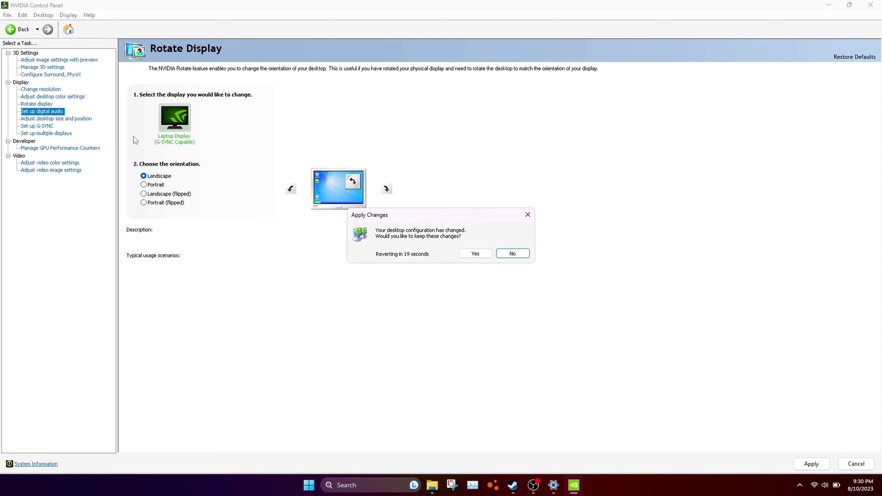
click(475, 254)
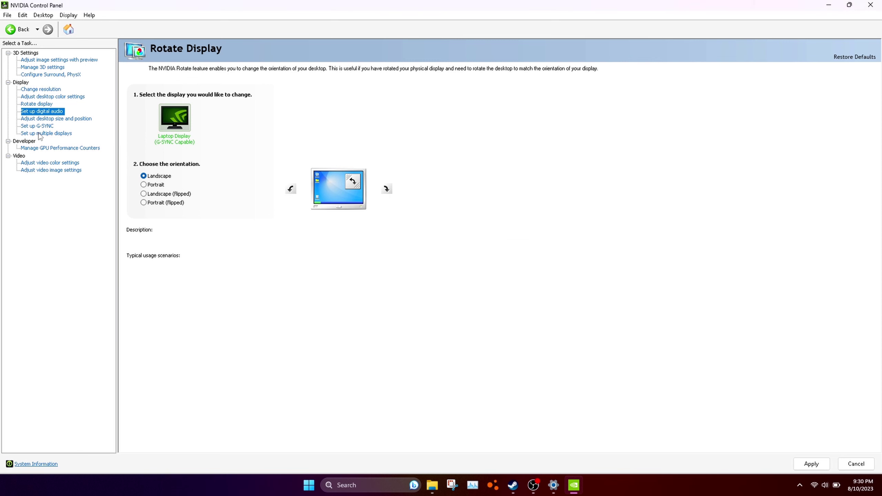
click(40, 119)
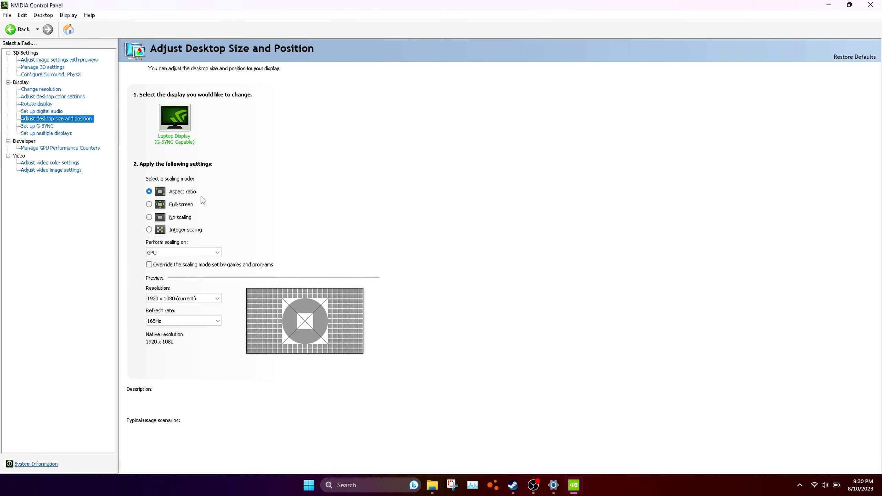
- Review the G-SYNC, multiple displays, GPU performance counter, video colour and video image pages
click(38, 126)
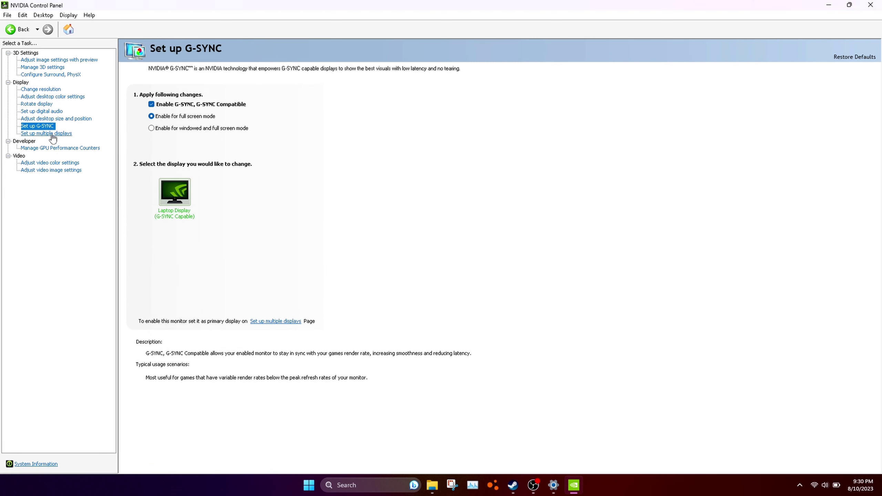
click(49, 134)
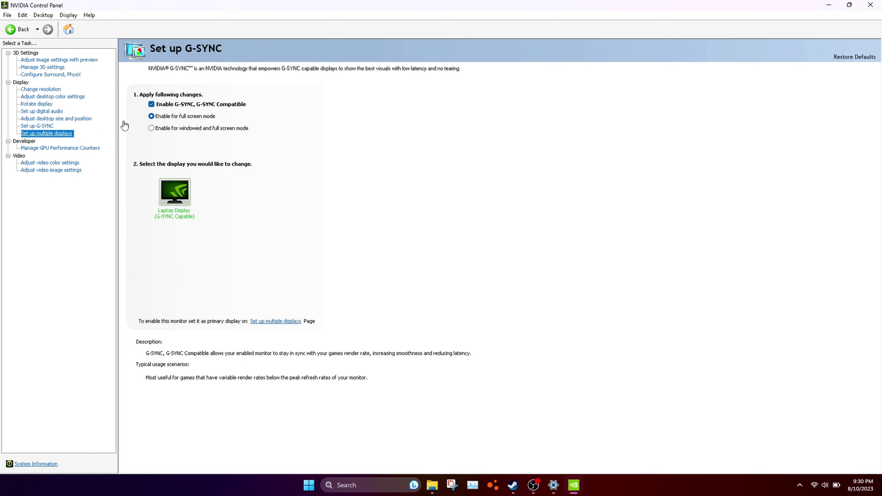
click(79, 149)
click(64, 163)
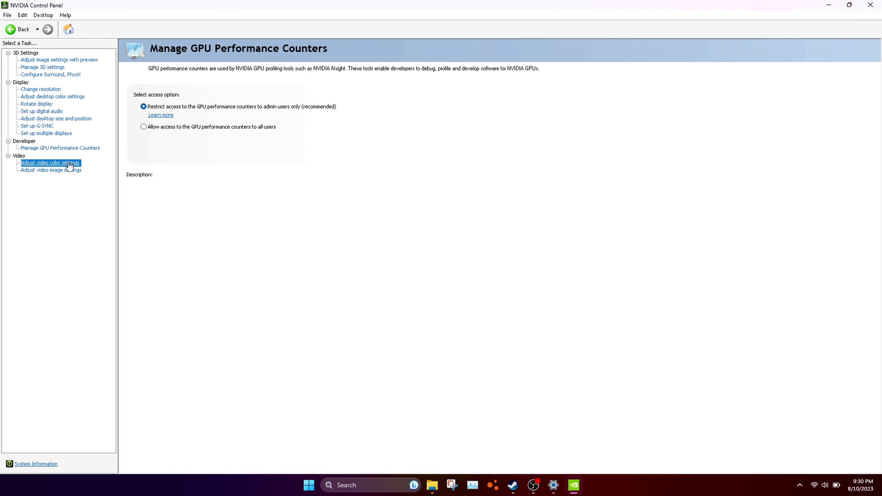
click(33, 171)
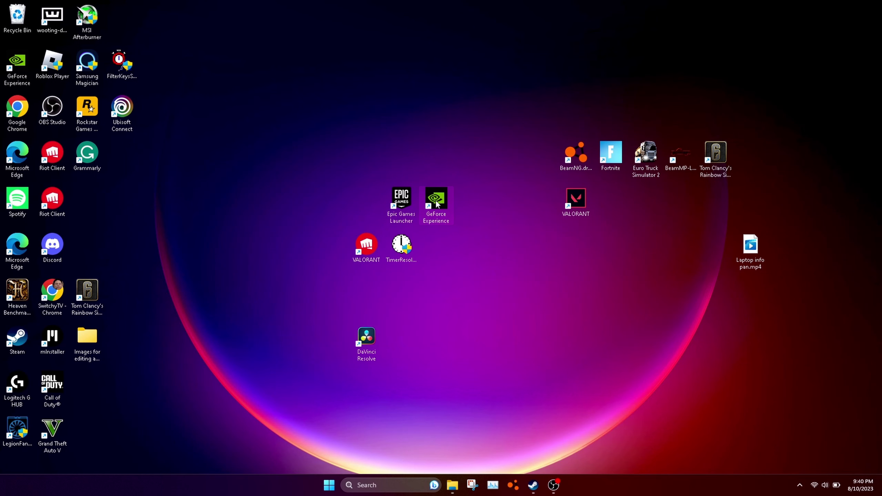
- In GeForce Experience's Drivers tab, confirm Game Ready Driver 536.99 is the latest
double_click(438, 216)
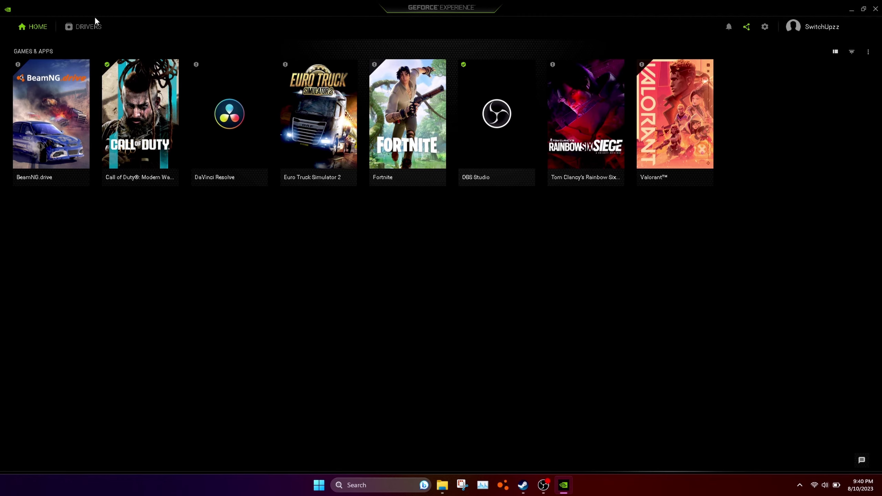
click(93, 26)
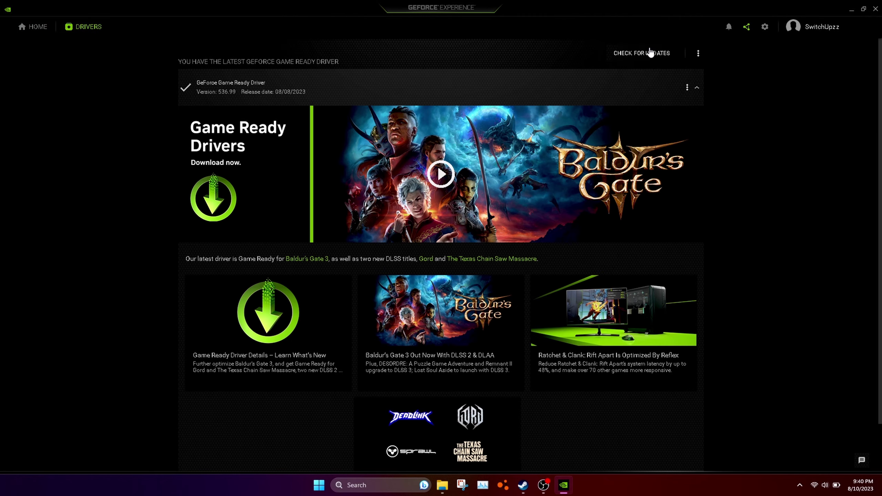
click(649, 52)
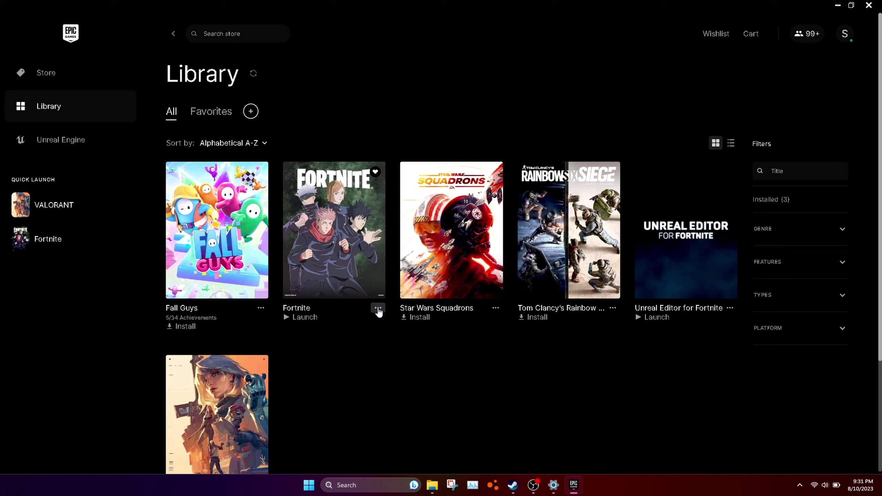
- Review Fortnite's installation options (Cosmetic Streaming disabled, High Resolution Textures off) and close them
click(378, 308)
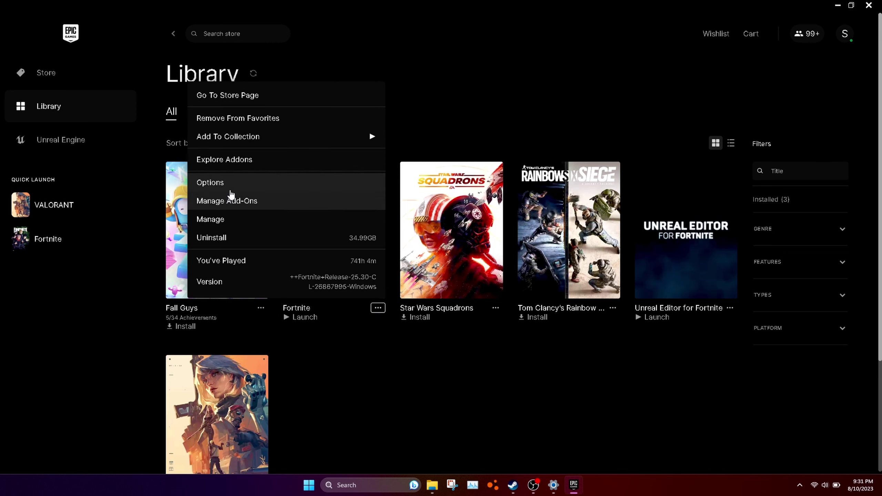
click(229, 190)
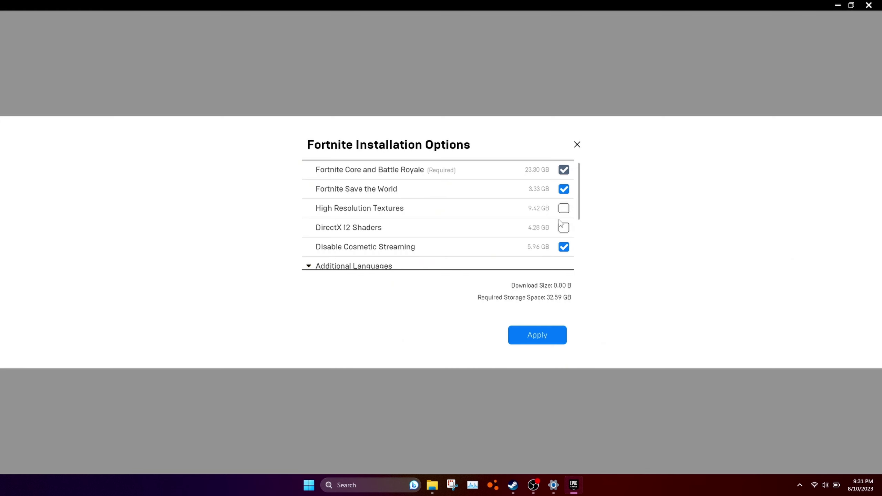
mouse_move(579, 191)
mouse_down()
mouse_move(577, 227)
mouse_move(578, 198)
mouse_up()
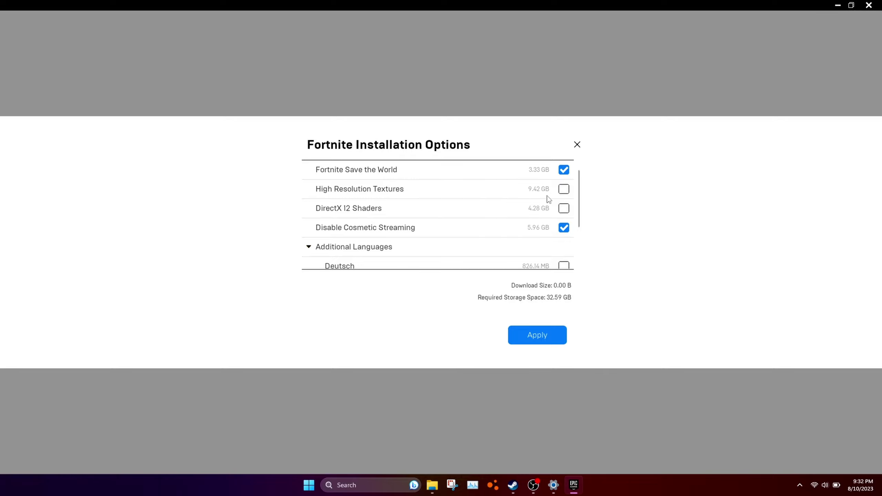
click(536, 335)
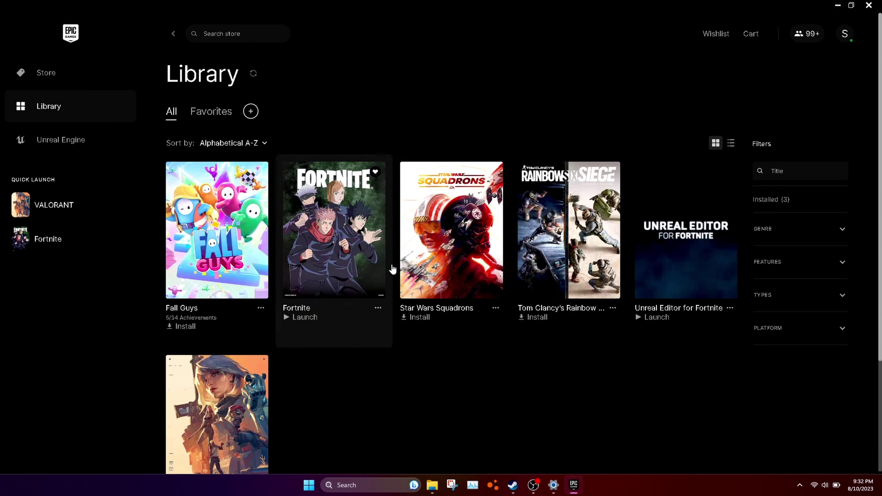
- Minimize the Epic launcher and optimize Windows-SSD (C:) in Defragment and Optimize Drives
click(868, 5)
key(super)
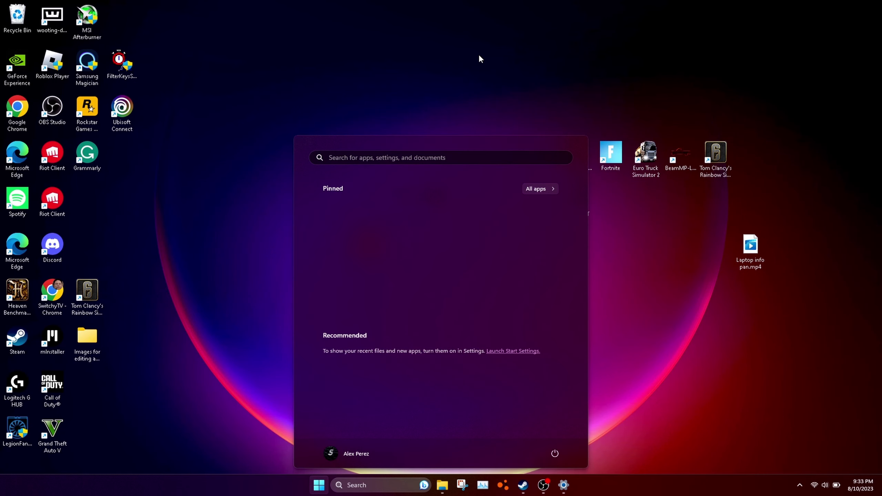
text(disk)
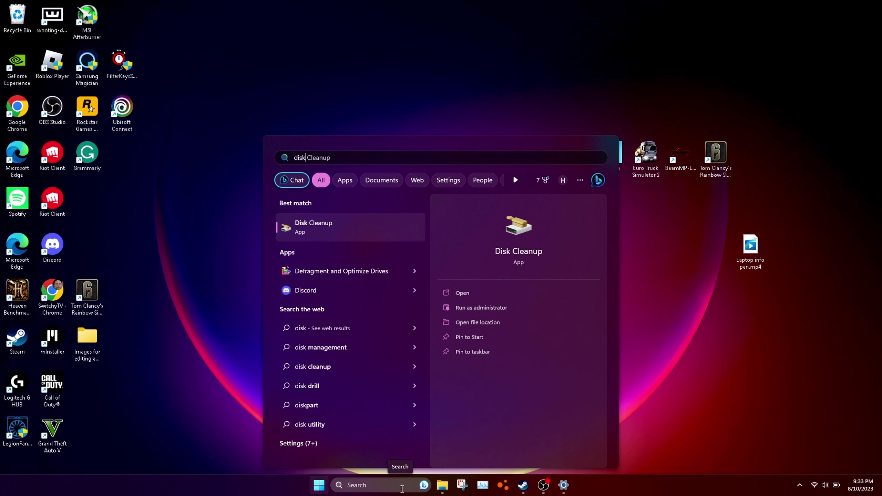
click(367, 275)
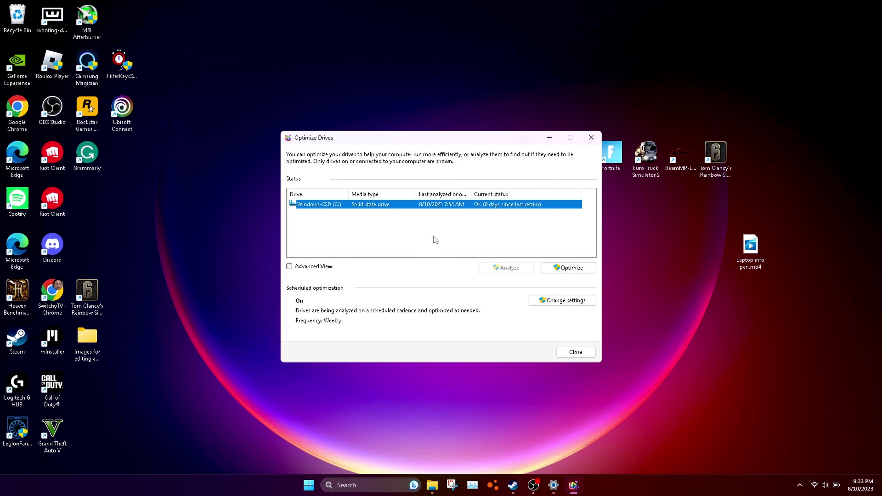
click(569, 267)
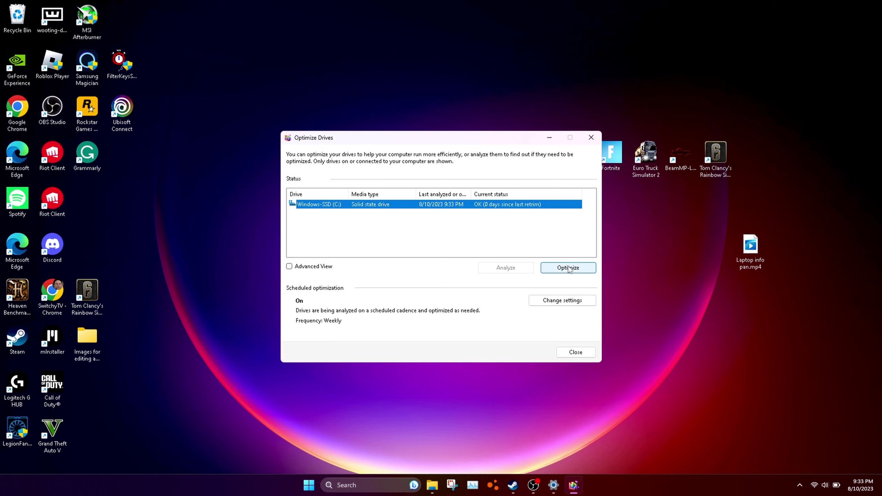
click(576, 266)
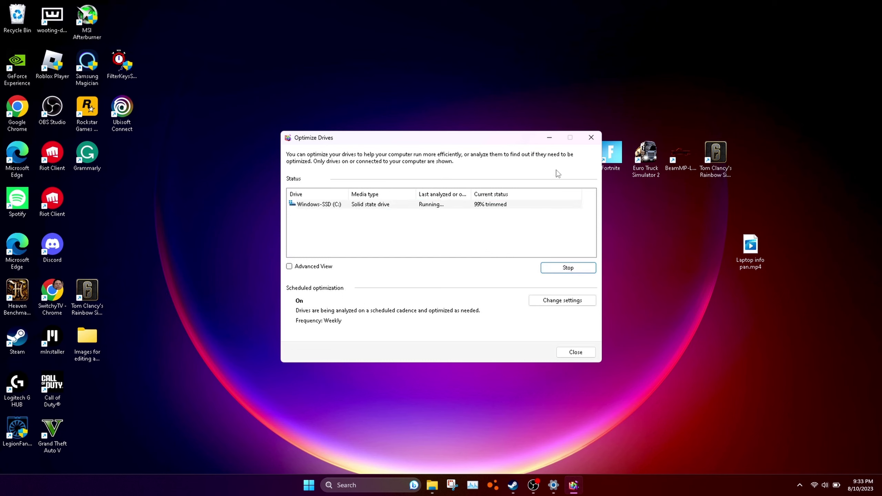
- Close Optimize Drives and launch Disk Cleanup for C:, centred on screen
click(591, 137)
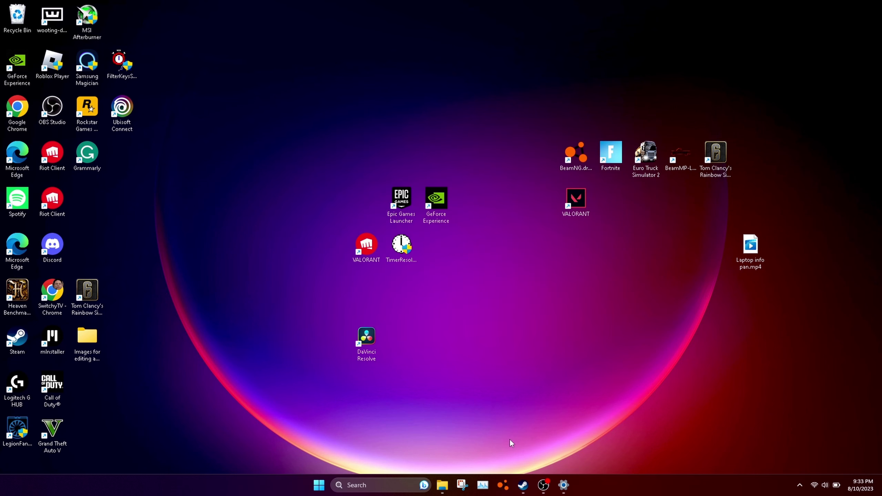
click(389, 482)
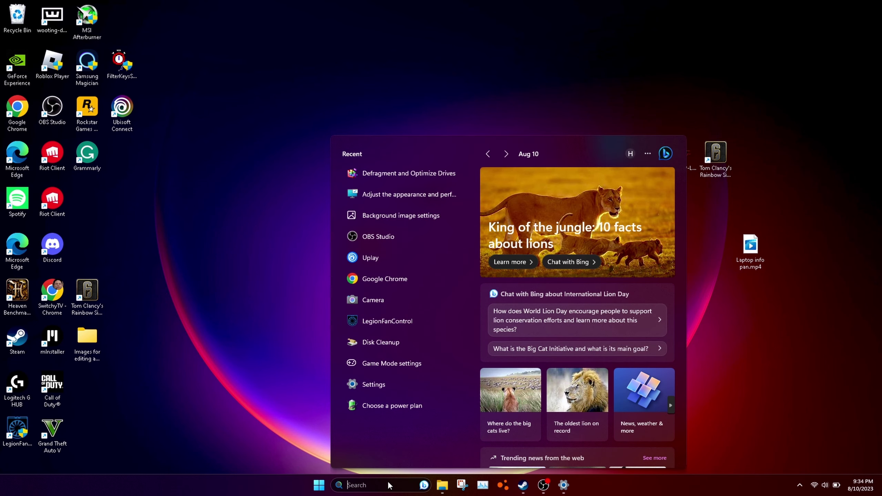
text(disk)
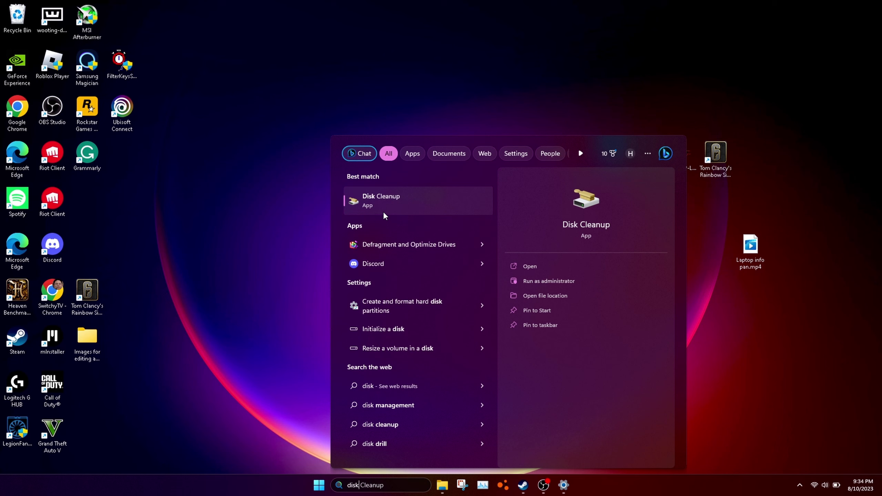
click(382, 199)
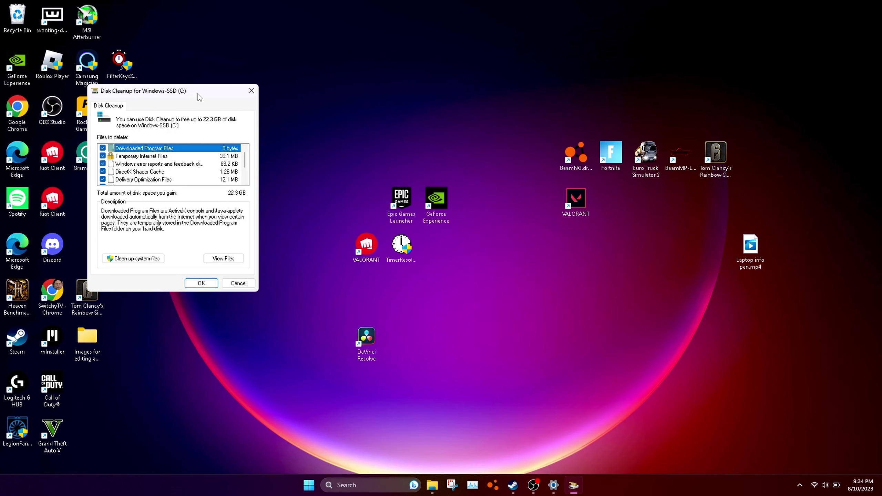
drag(200, 97, 417, 135)
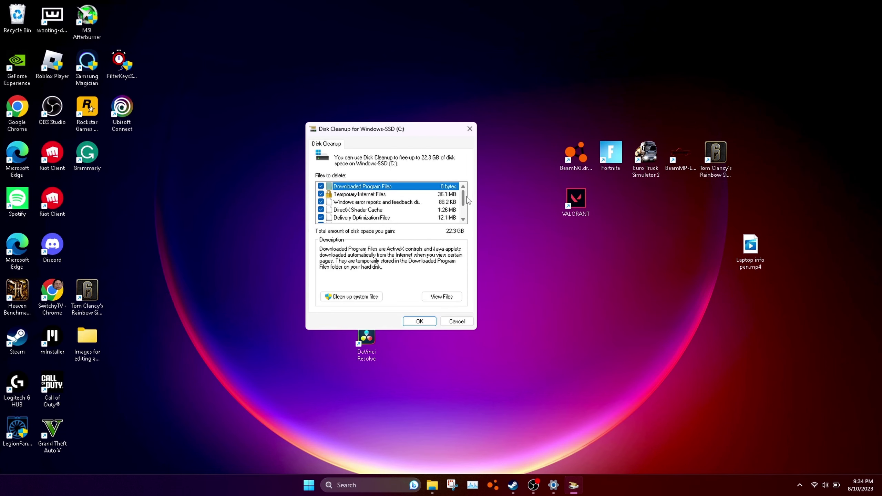
- Delete the checked temporary files (up to 22.3 GB), then search for 'power'
mouse_move(464, 200)
mouse_down()
mouse_move(464, 222)
mouse_move(463, 196)
mouse_up()
click(419, 321)
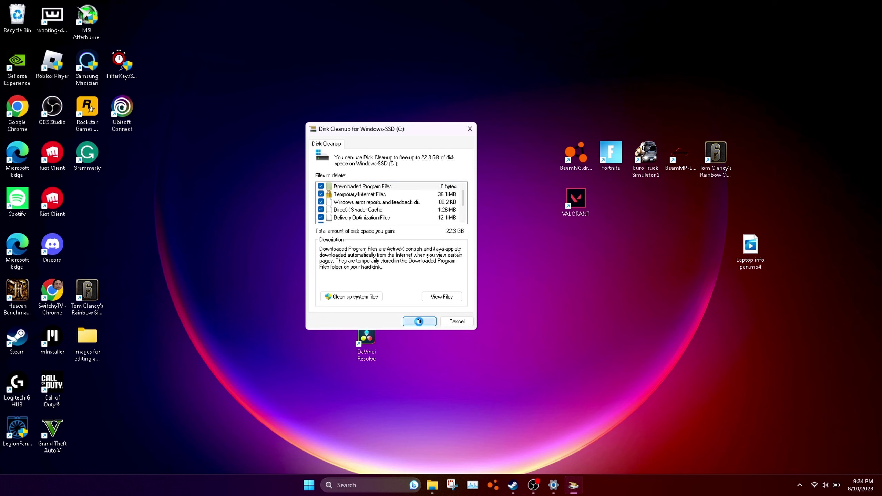
click(510, 192)
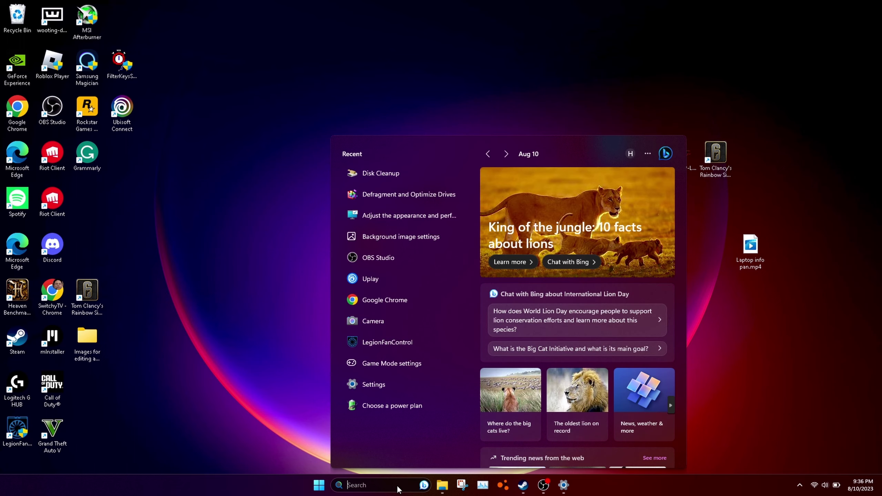
text(power)
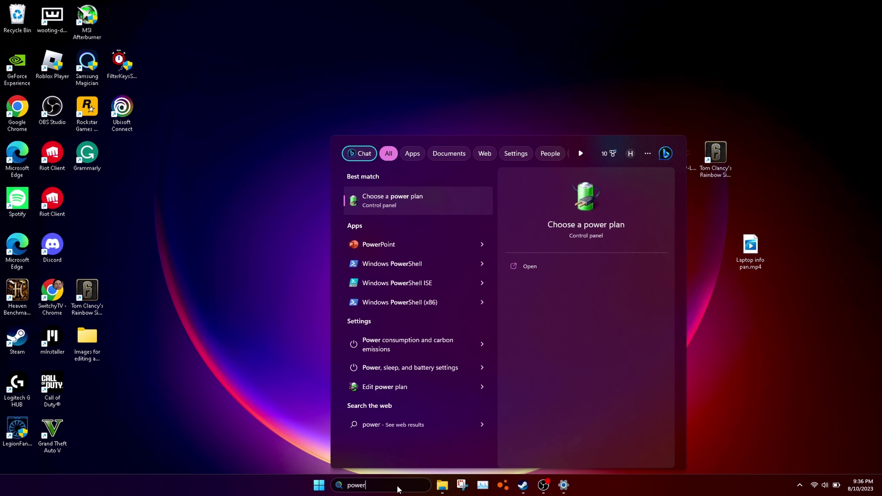
- Check the power plan (Legion Performance Mode active), then return to Windows search
click(378, 191)
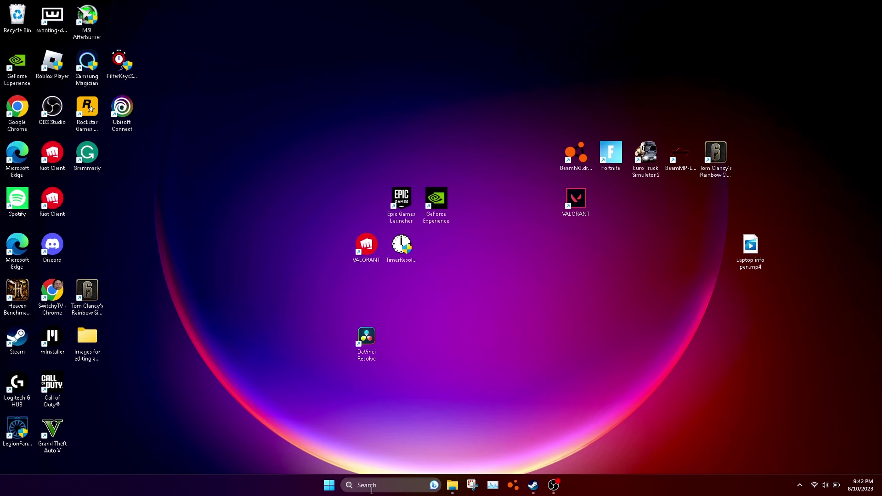
click(371, 485)
- Launch the Windows Settings app by searching 'settings'
text(g)
key(BackSpace)
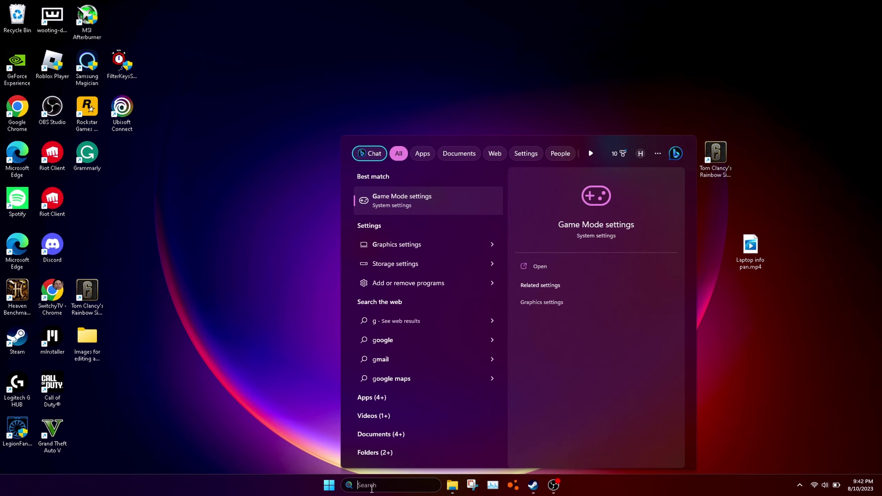
text(settings)
key(Return)
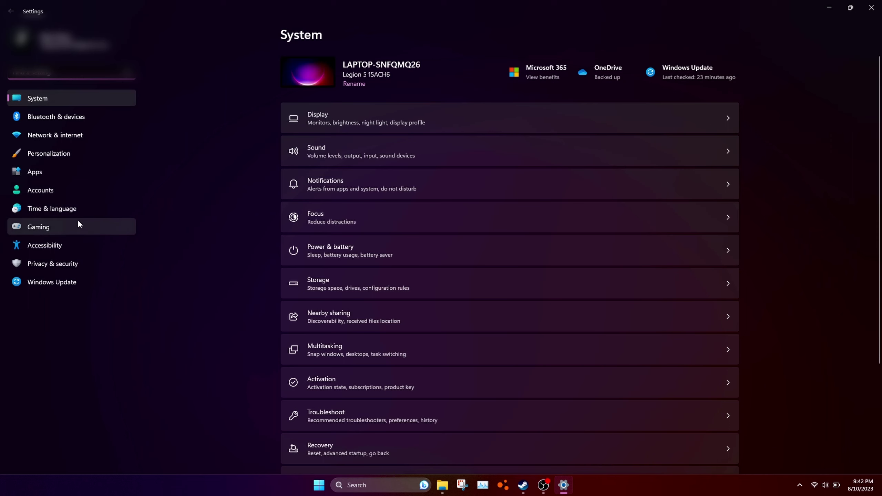
- Check the Xbox Game Bar page and per-app Graphics preferences, then return to Display settings
click(79, 222)
click(388, 66)
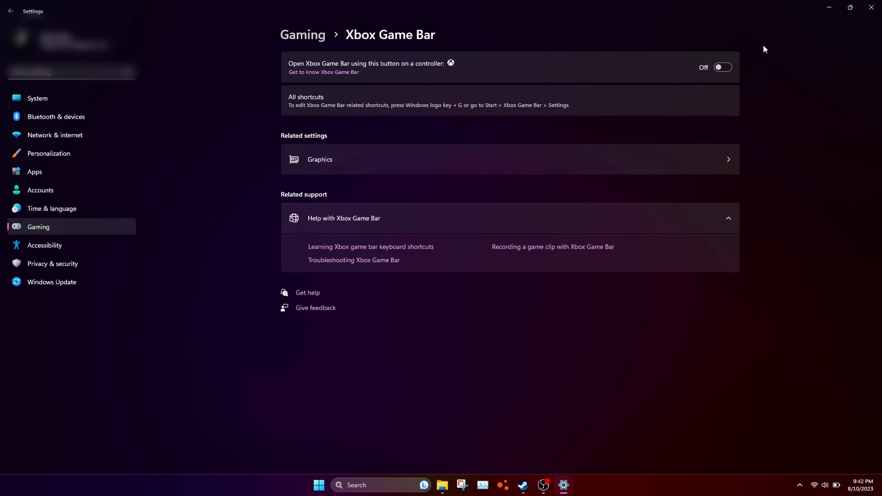
click(474, 169)
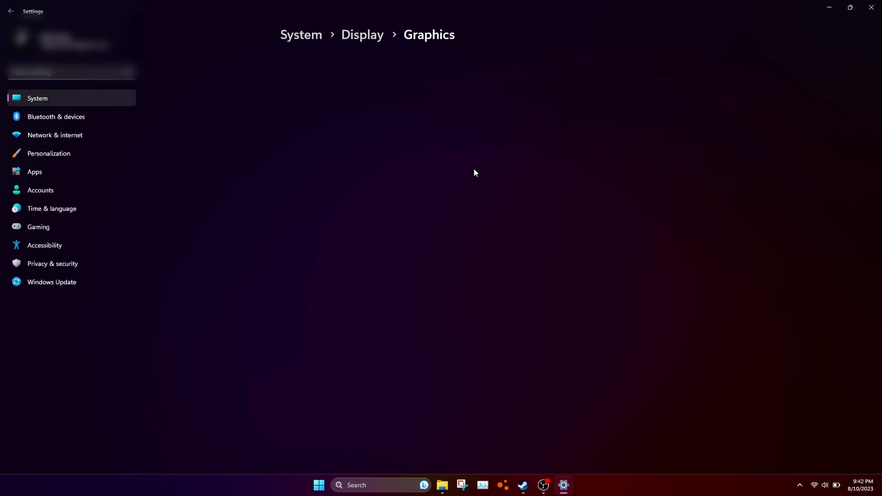
scroll(337, 169, down, 5)
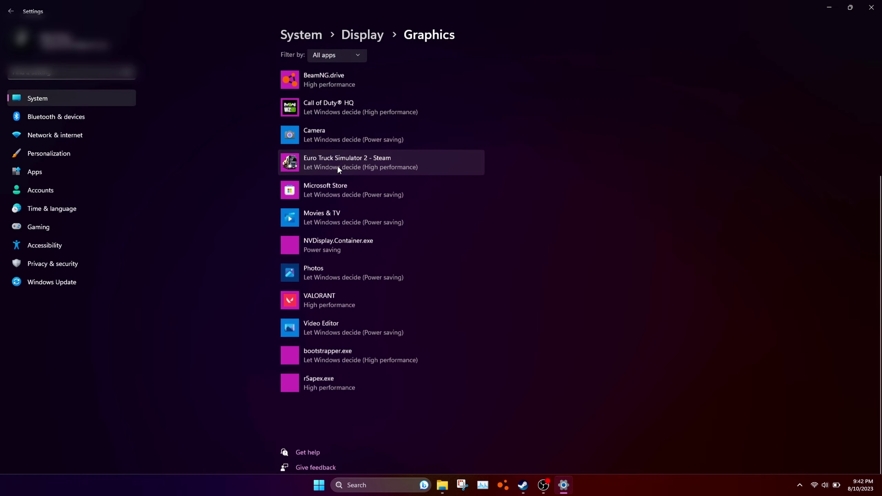
scroll(270, 256, up, 5)
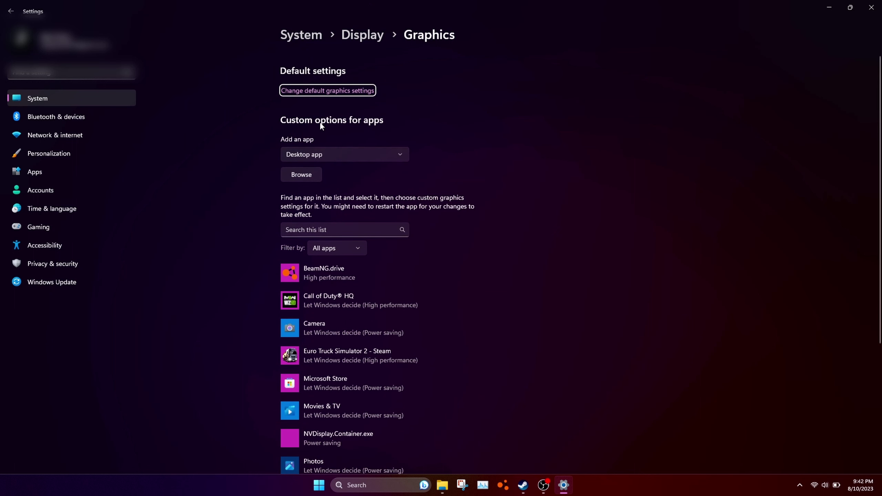
click(10, 10)
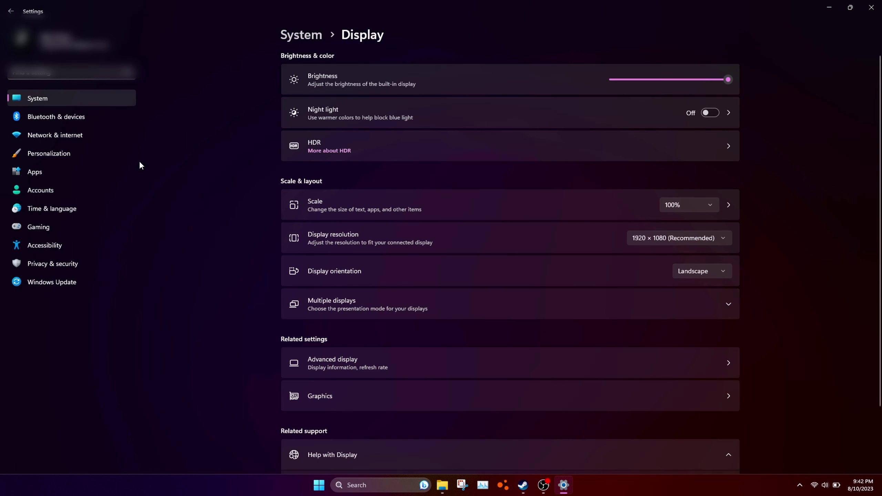
- Look over Gaming Captures and Xbox Game Bar, then switch Storage Sense to Off
click(77, 228)
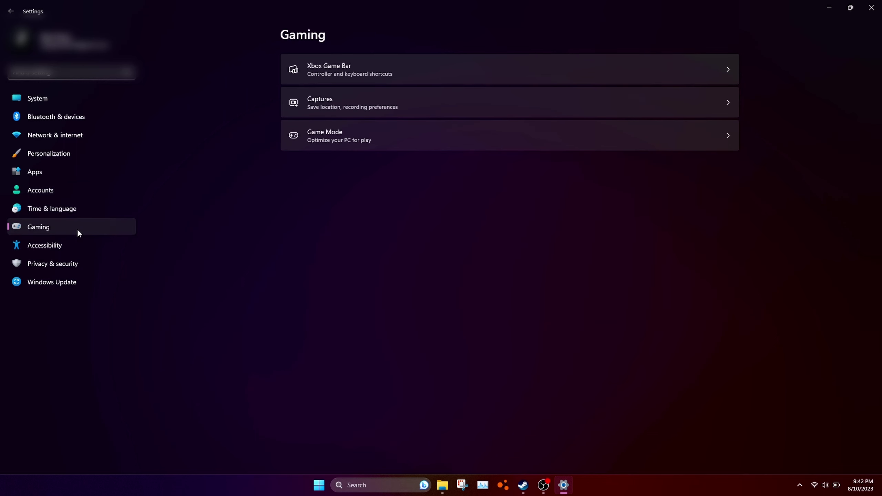
click(445, 108)
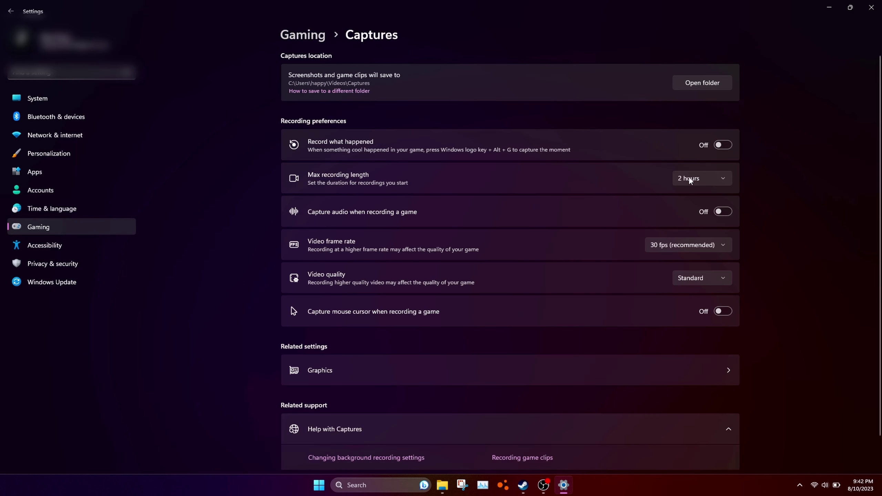
scroll(689, 84, down, 1)
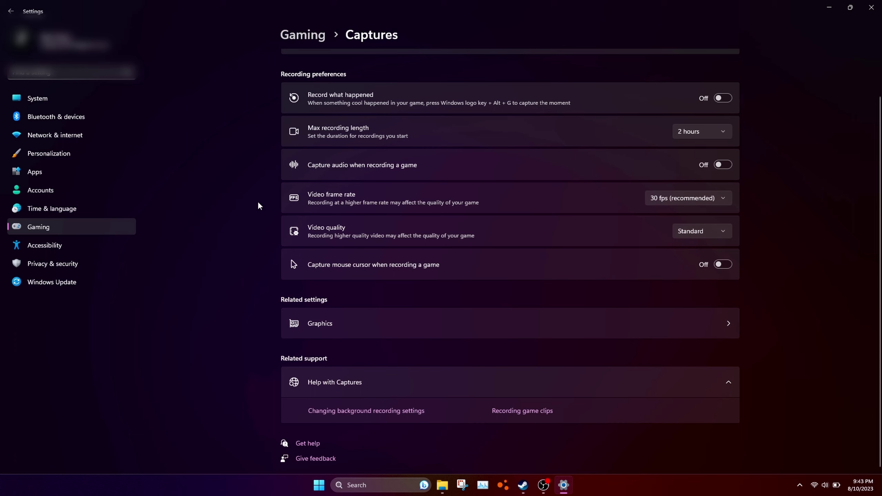
click(126, 228)
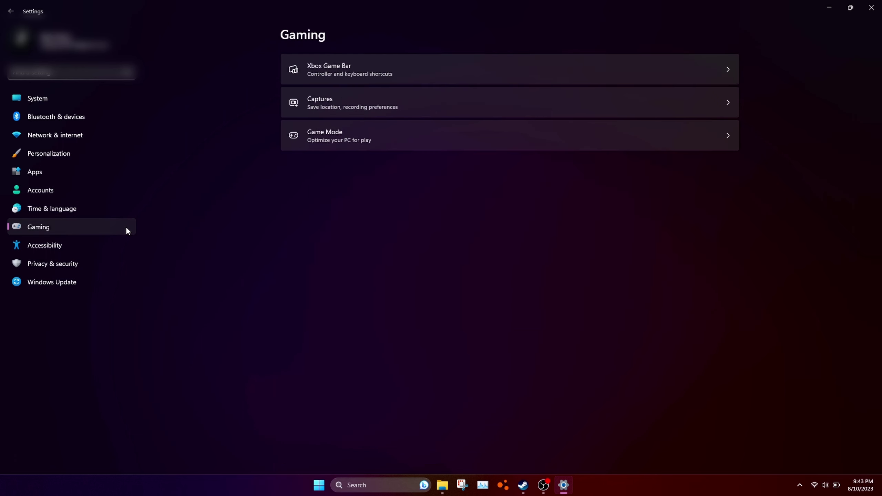
click(470, 63)
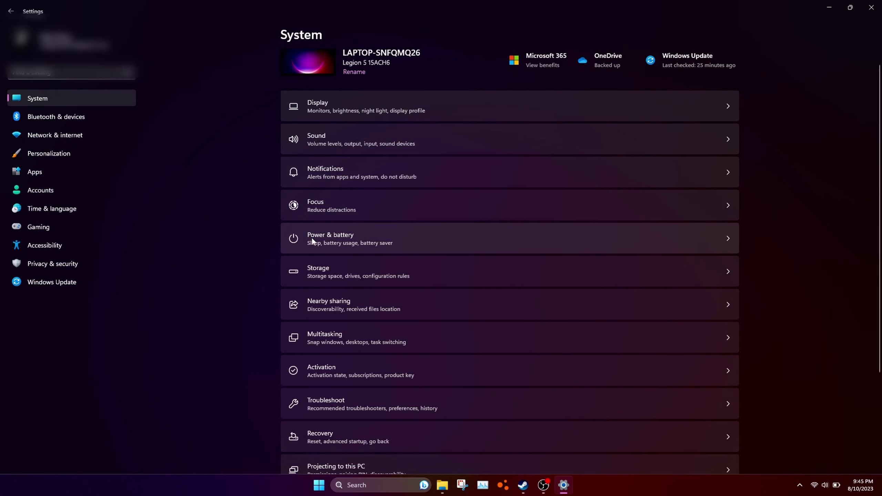
click(310, 276)
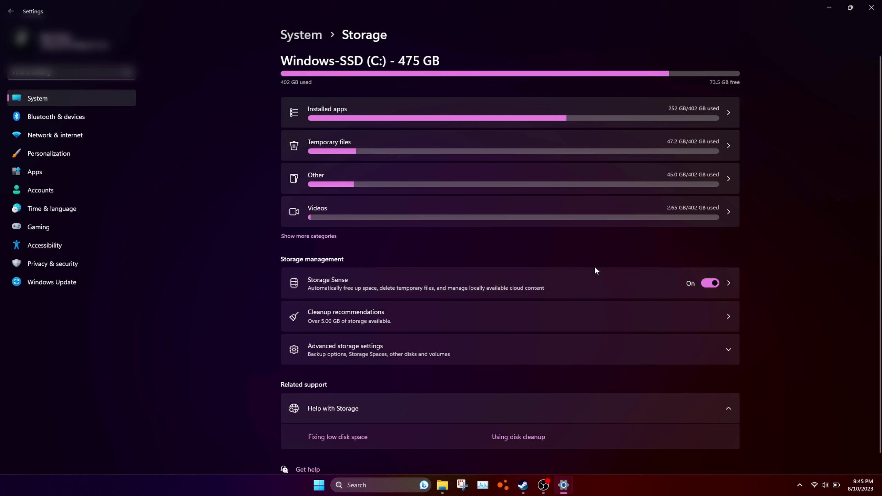
click(716, 284)
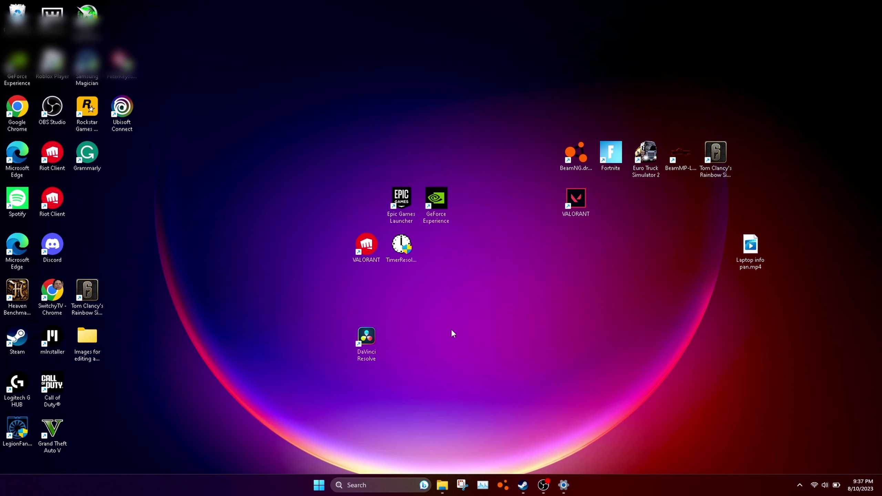
- Open Startup Apps via a 'star' search and scroll through each app's On/Off state
click(389, 485)
text(startup Apps)
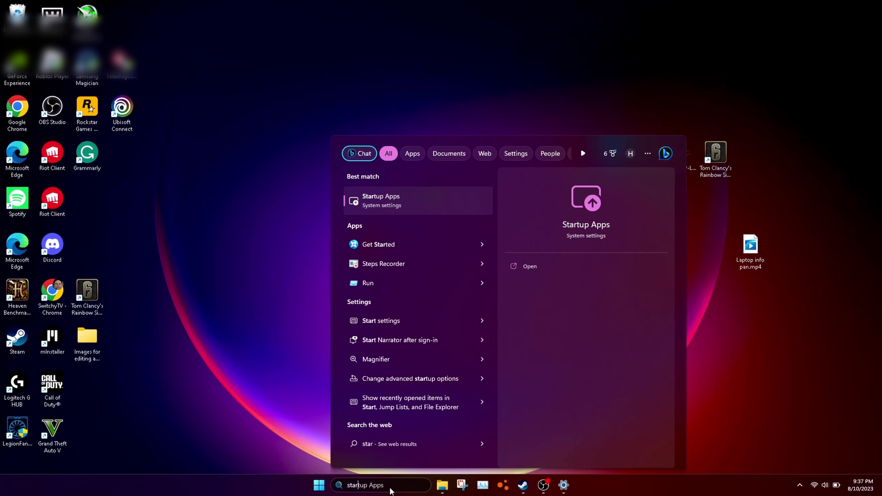
click(364, 212)
scroll(485, 203, down, 5)
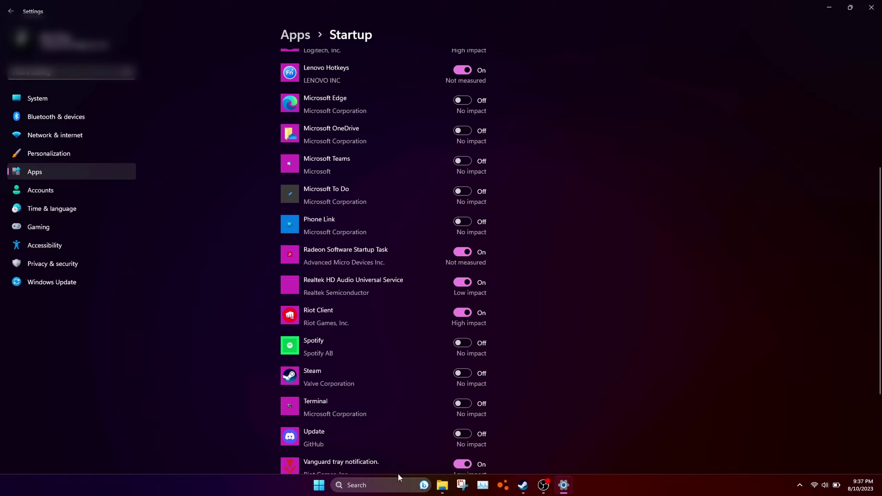